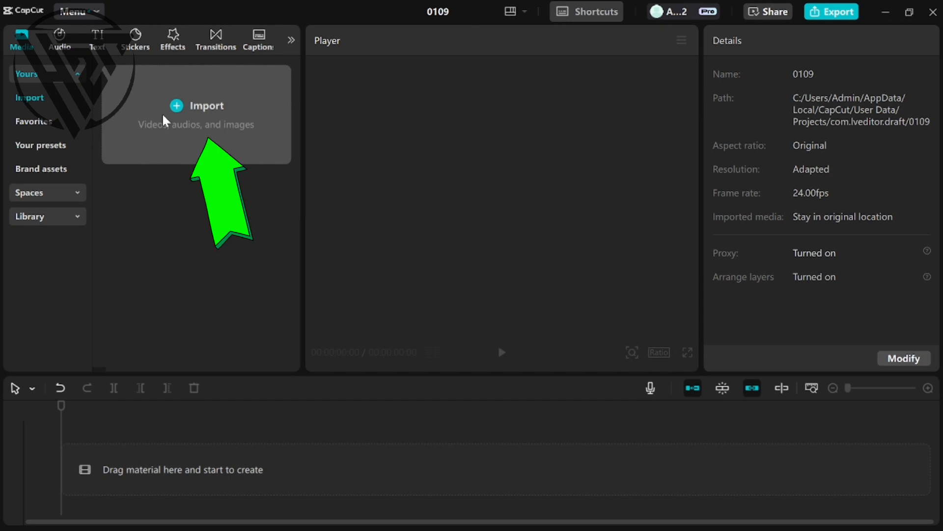
Import the black-and-white plate sketch image from the Downloads folder and place it at the start of the timeline.
left_click(175, 106)
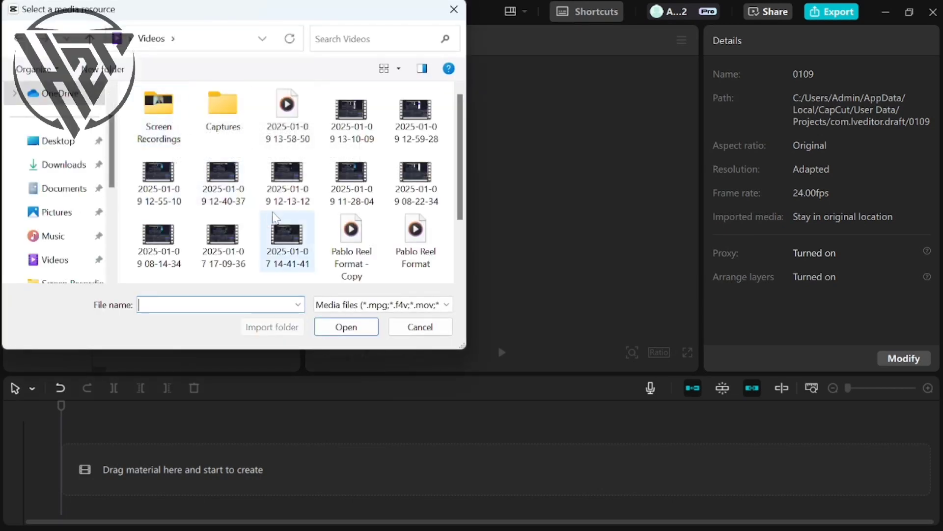
scroll(274, 216, "down", 2)
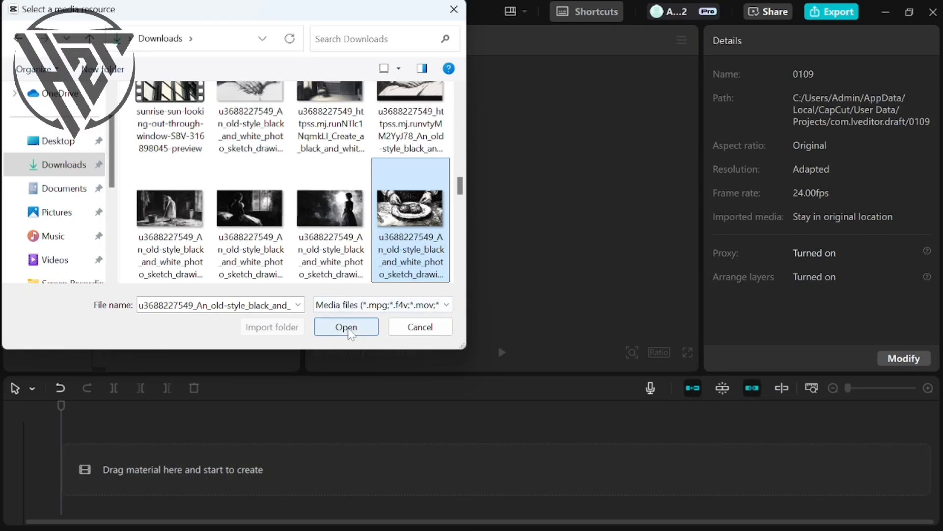
left_click(343, 330)
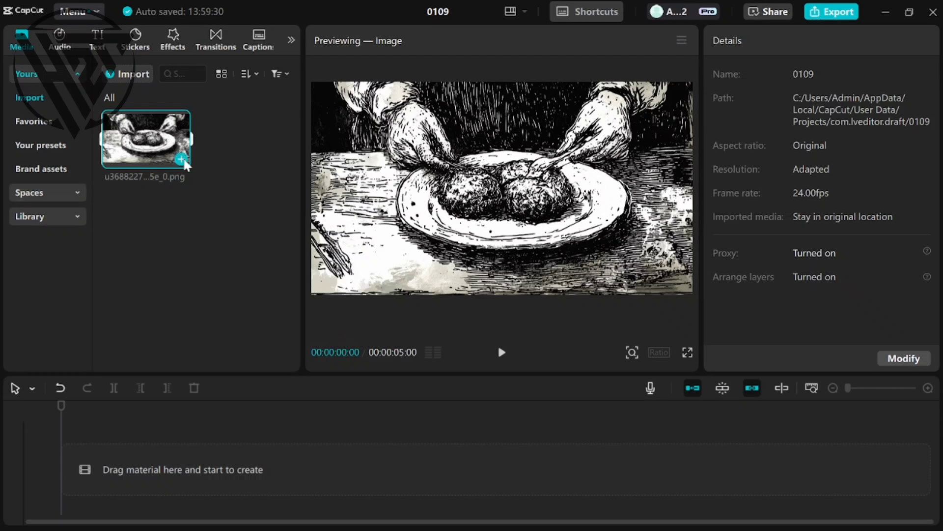
mouse_move(181, 147)
left_mouse_down()
mouse_move(223, 236)
mouse_move(179, 441)
mouse_move(143, 464)
left_mouse_up()
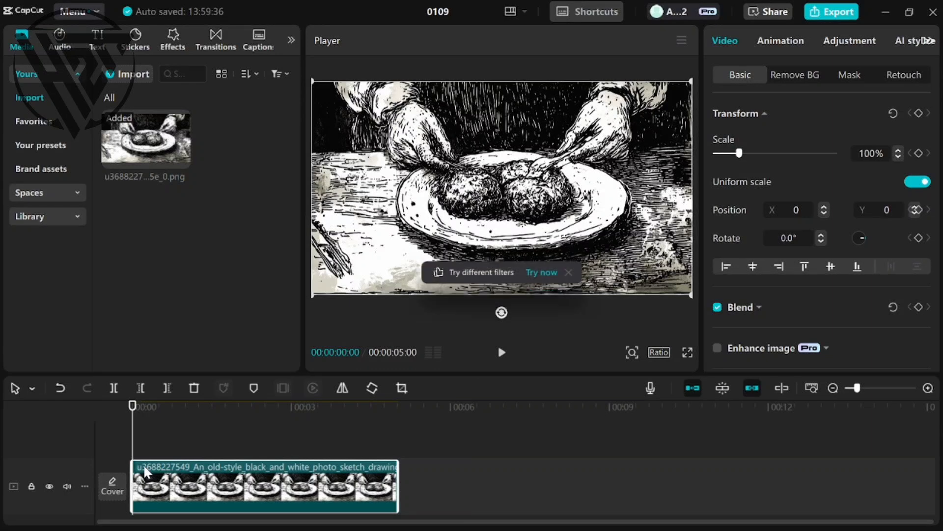
Preview the first two seconds of the image clip.
left_click(502, 353)
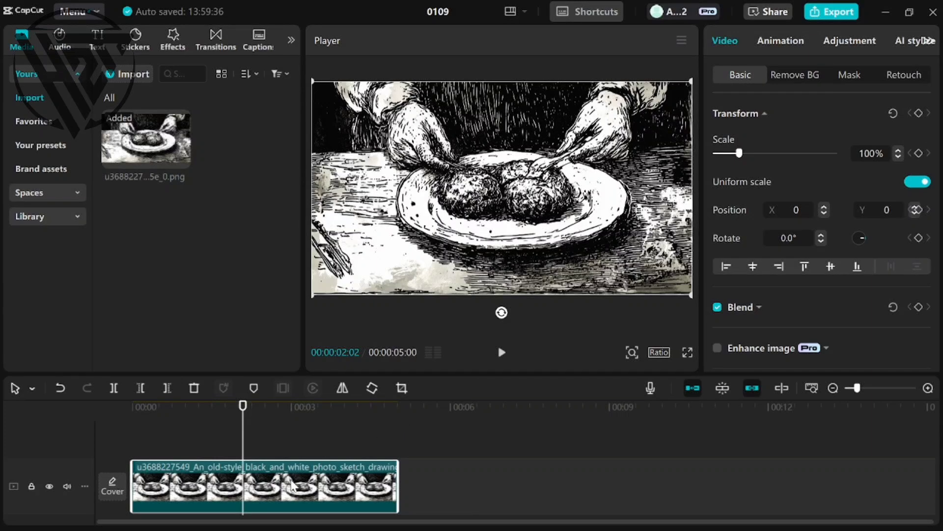
scroll(287, 502, "down", 1)
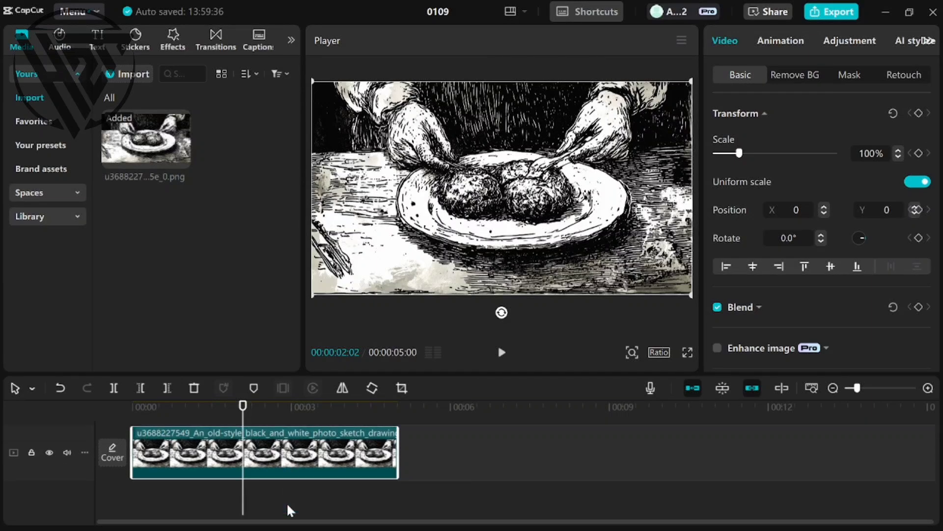
scroll(298, 464, "up", 1)
scroll(297, 465, "down", 1)
key("Left")
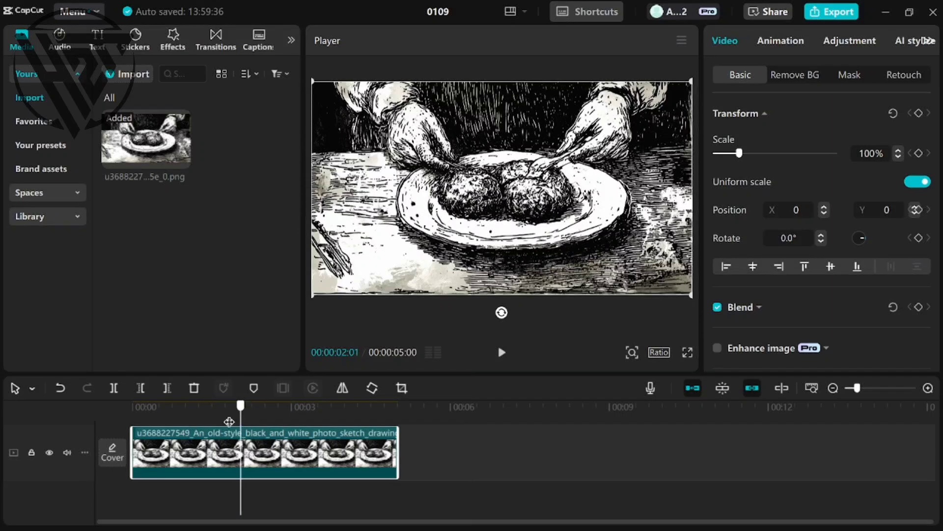
Mark the timeline range's start point at 00:00:01:07, and move it to 00:00:03:00.
left_click_drag(229, 421, 201, 423)
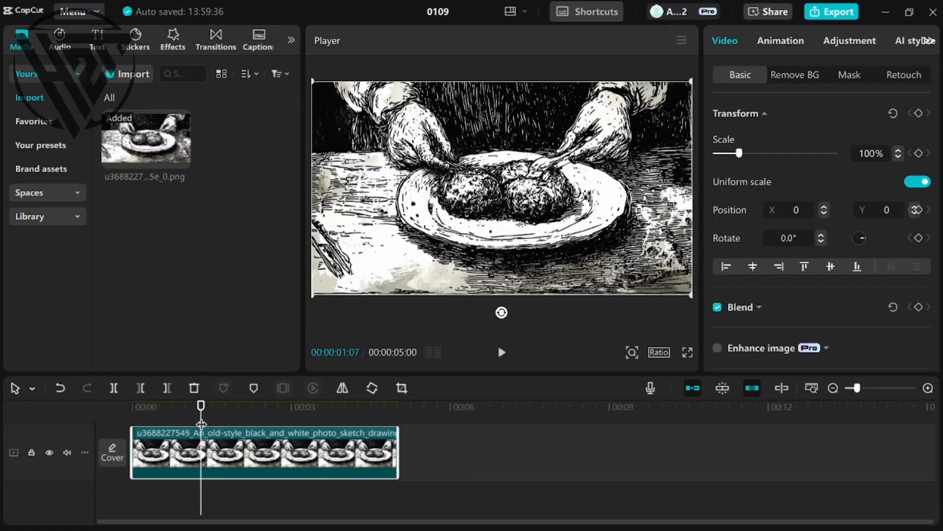
key("i")
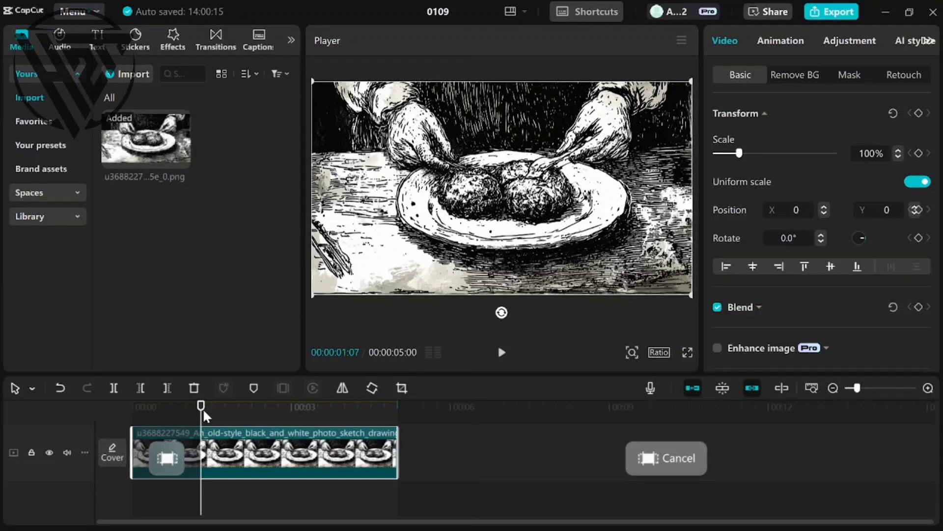
left_click_drag(202, 410, 293, 431)
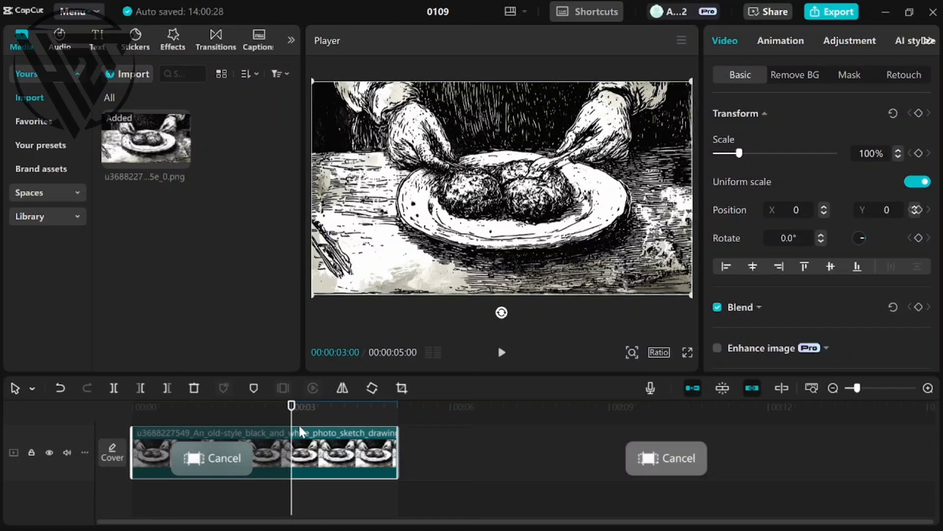
Split the image clip at 00:00:02:09 and again at 00:00:01:20.
left_click(258, 407)
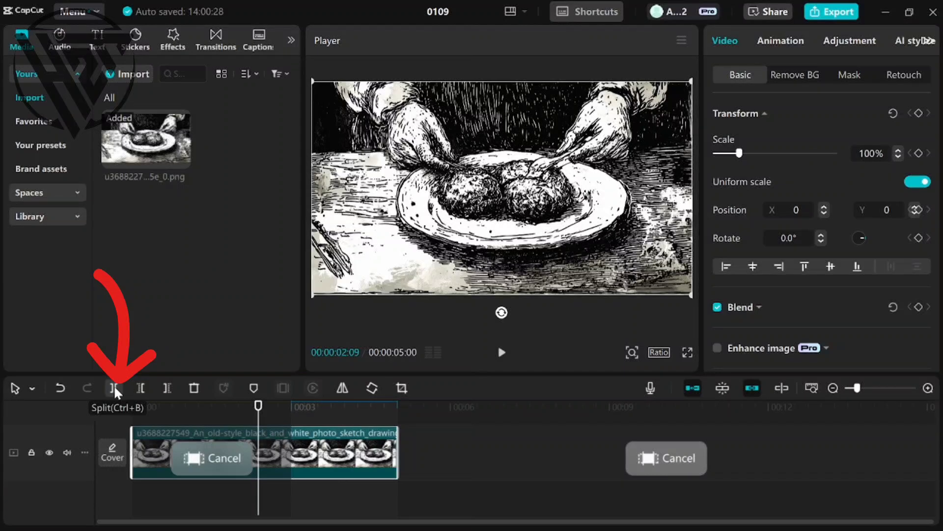
left_click(114, 386)
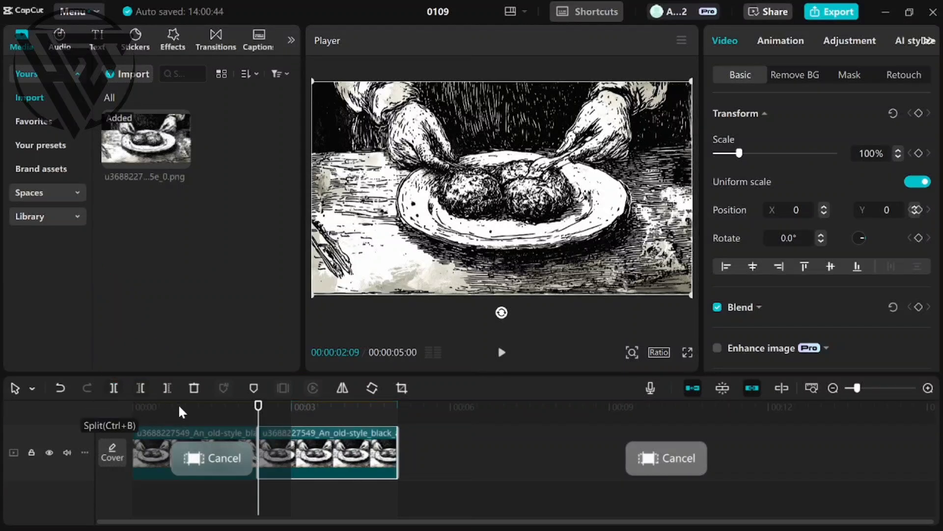
left_click_drag(260, 427, 231, 430)
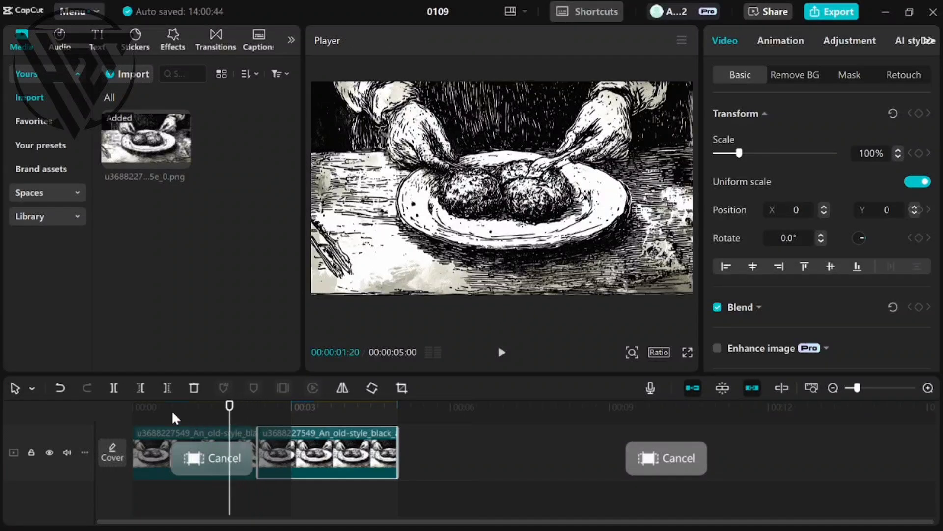
left_click(116, 386)
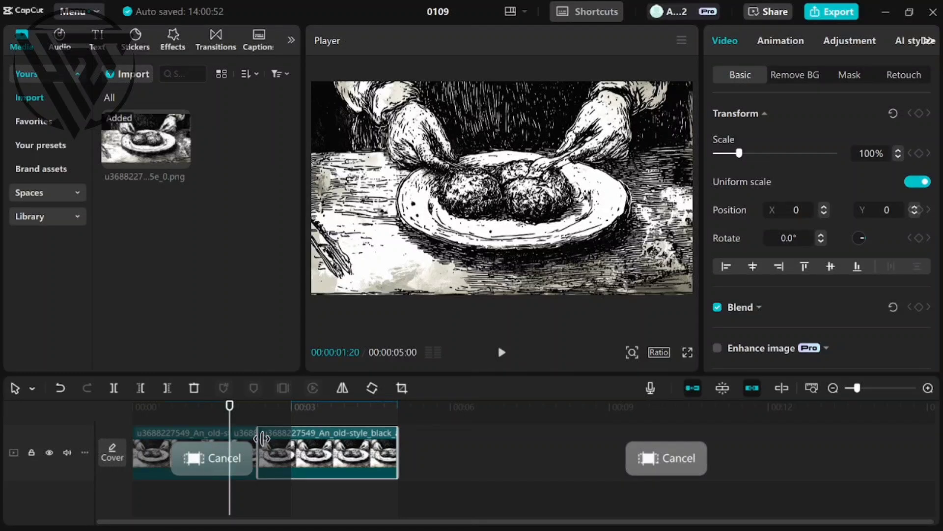
Delete the short clip segment starting at 00:00:03:19 and play the edited sequence from the beginning.
left_click(332, 441)
right_click(350, 441)
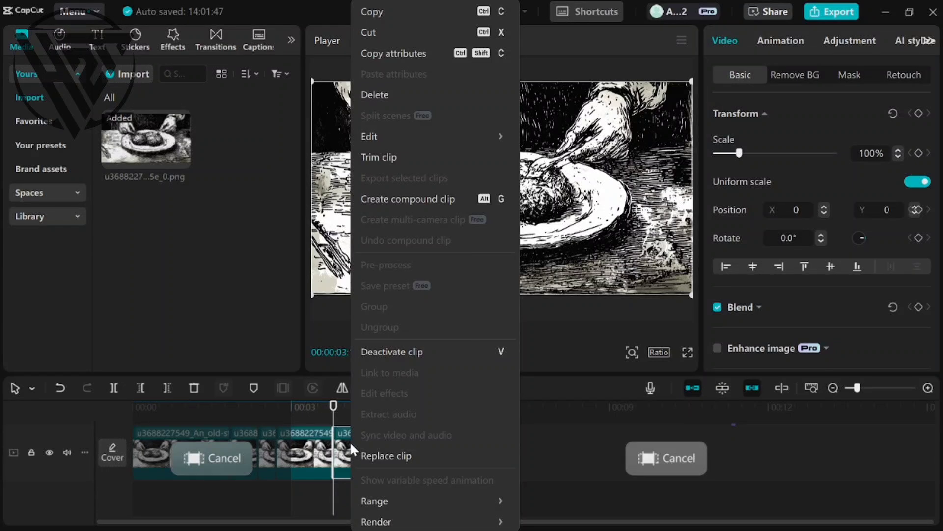
left_click(376, 94)
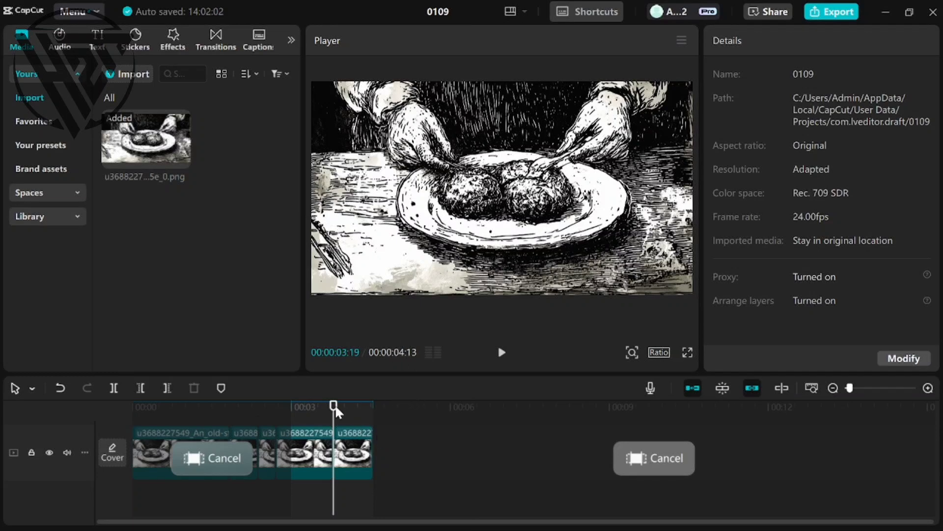
left_click_drag(332, 413, 79, 421)
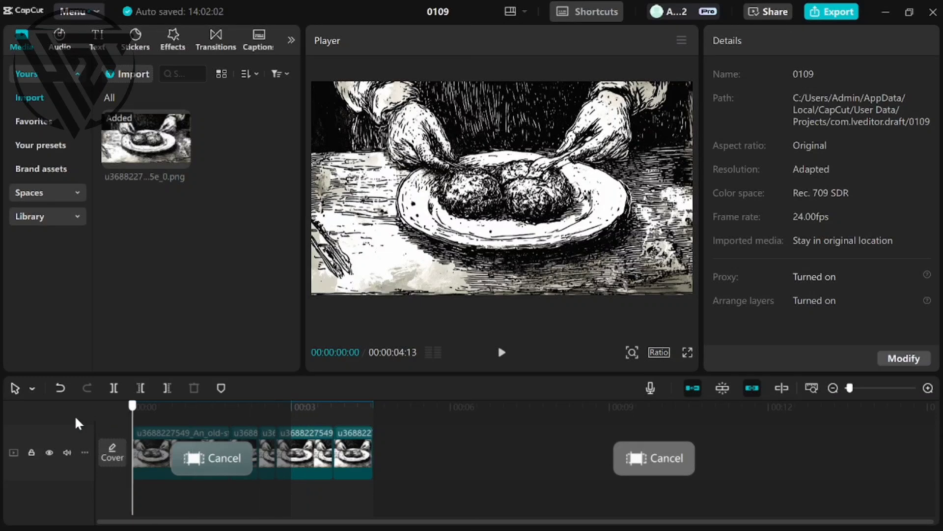
left_click(501, 352)
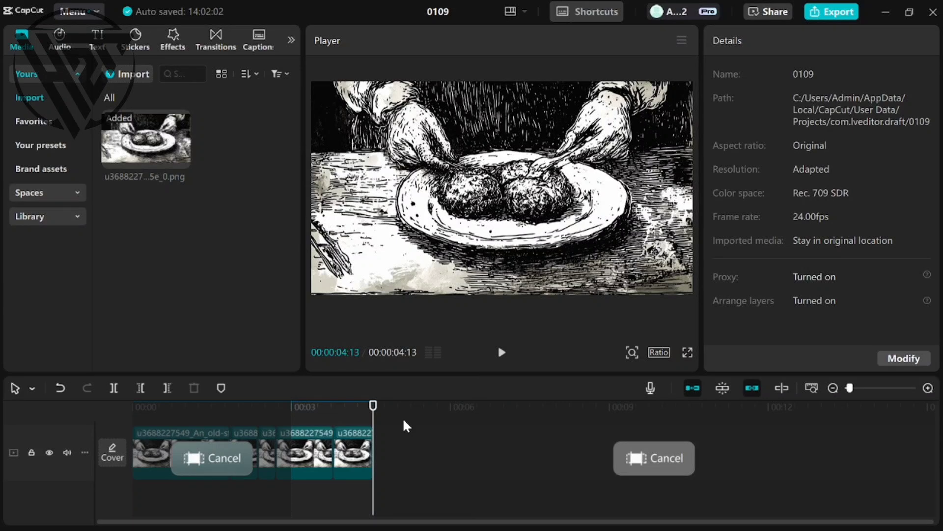
Open the export settings and name the video "chicken".
left_click(844, 14)
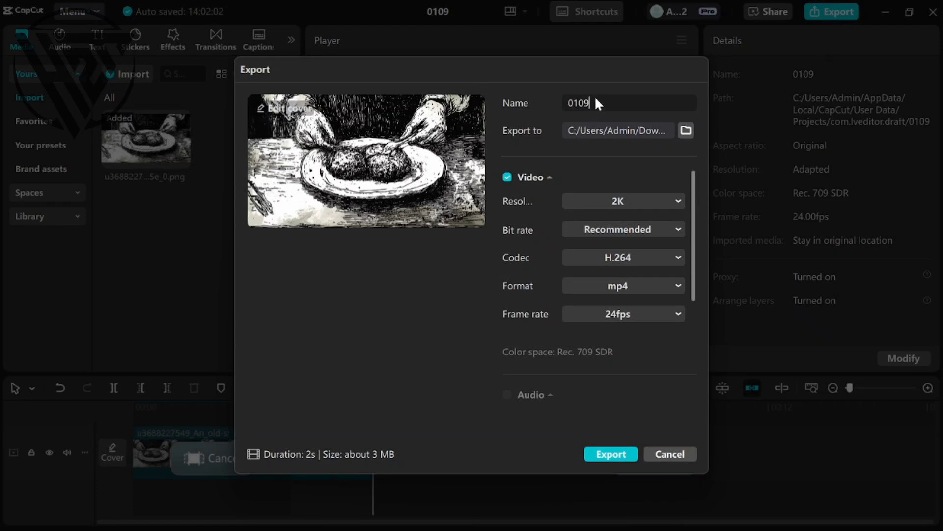
key("BackSpace")
key("BackSpace")
key("BackSpace")
key("BackSpace")
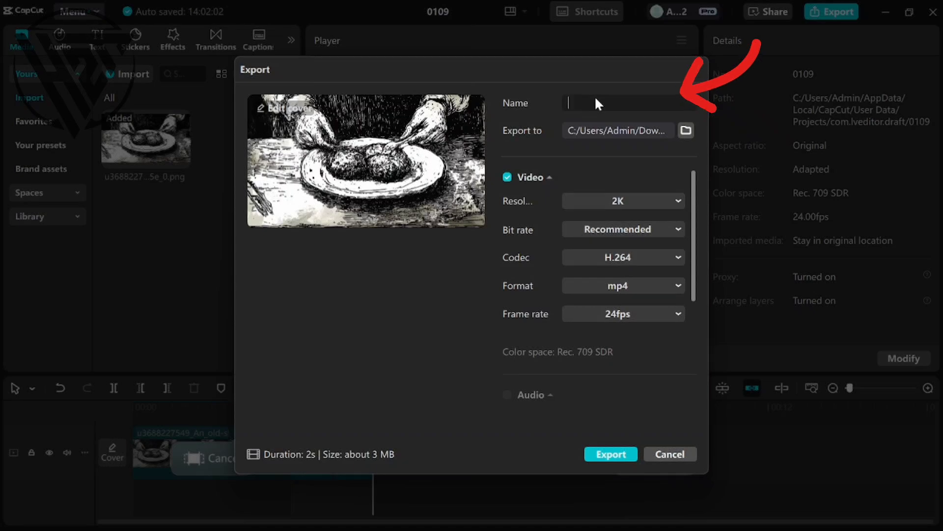
type("chicken")
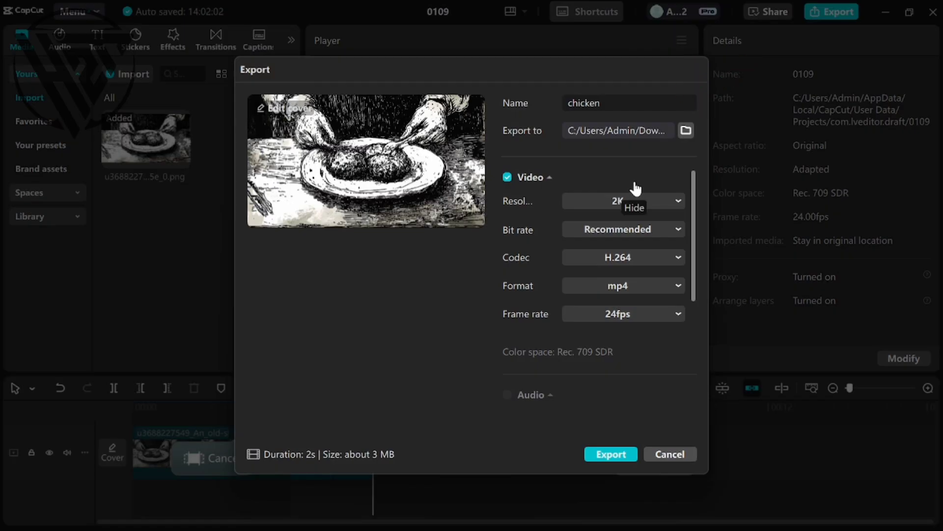
Set the export resolution to 480P and the frame rate to 25fps, and export the video.
left_click(676, 197)
left_click(602, 223)
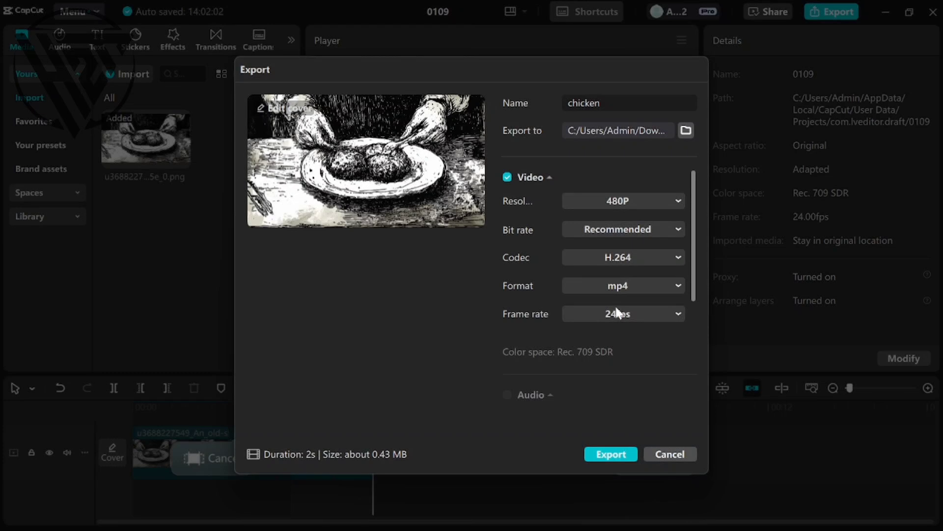
left_click(671, 315)
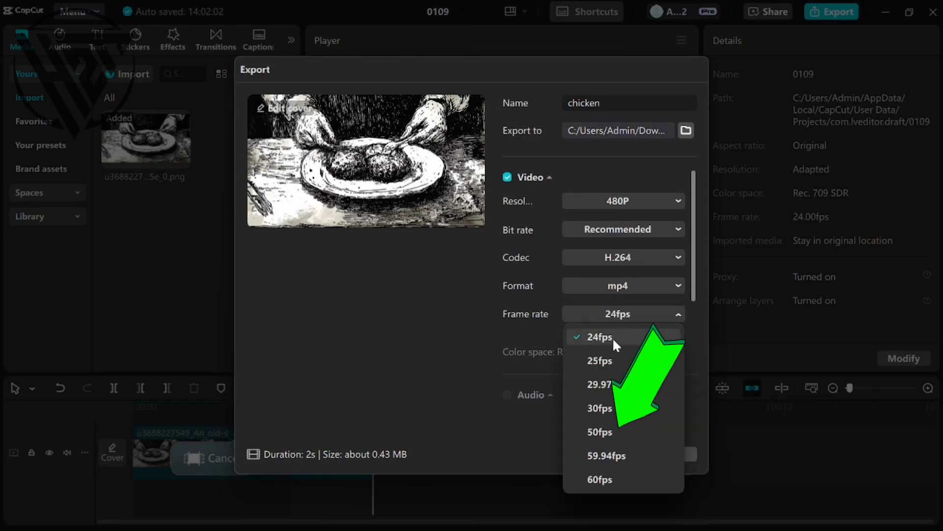
left_click(602, 360)
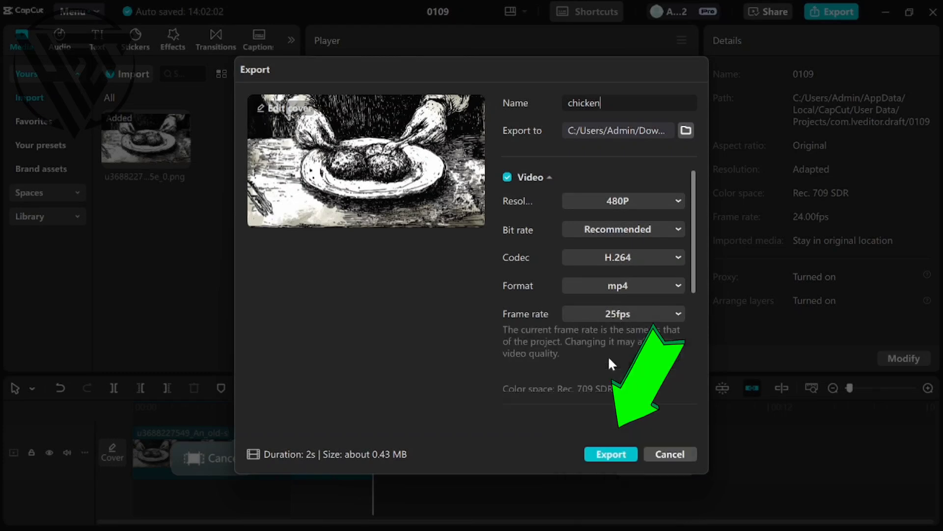
left_click(613, 452)
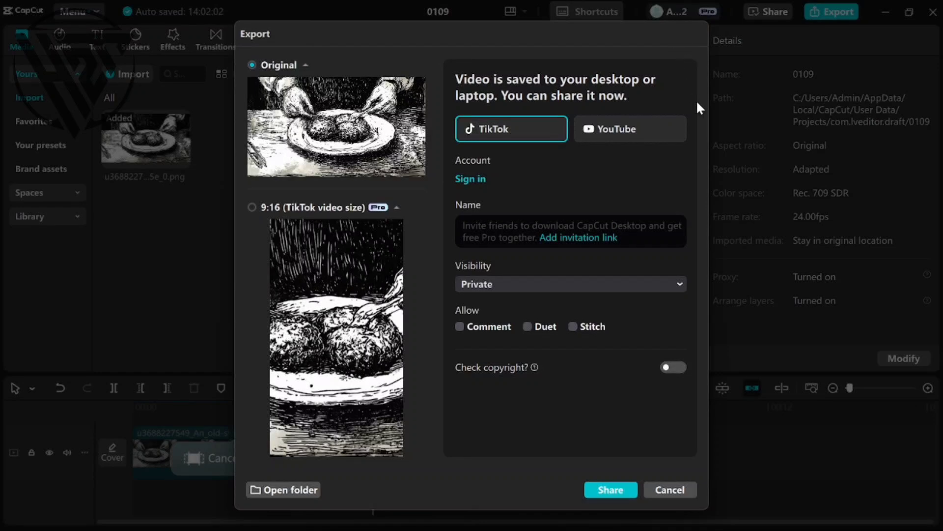
Dismiss the sharing and feedback dialogs and close project 0109 to return to the home screen.
left_click(670, 488)
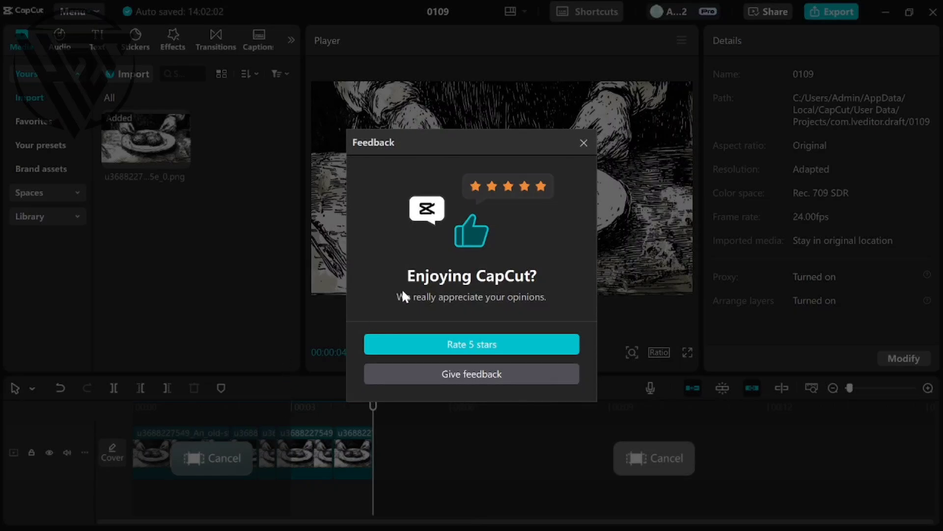
left_click(583, 143)
left_click(933, 13)
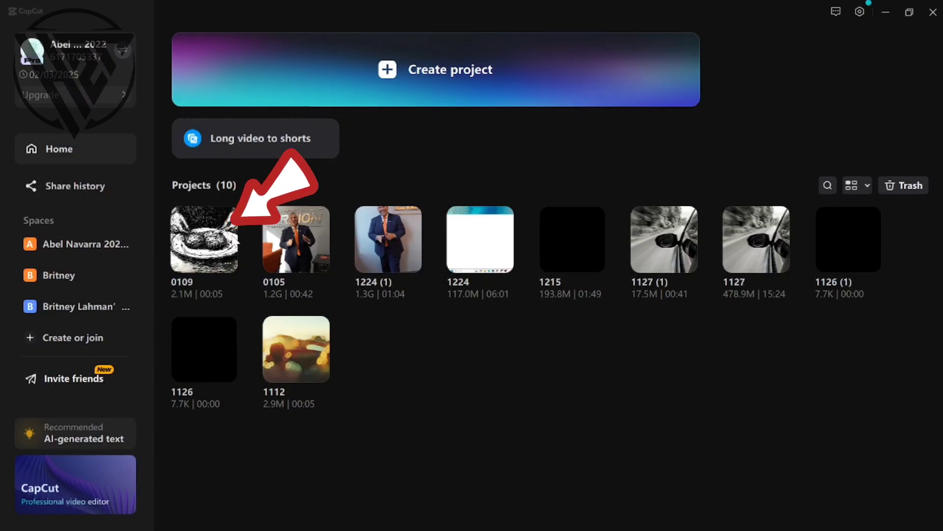
mouse_move(305, 529)
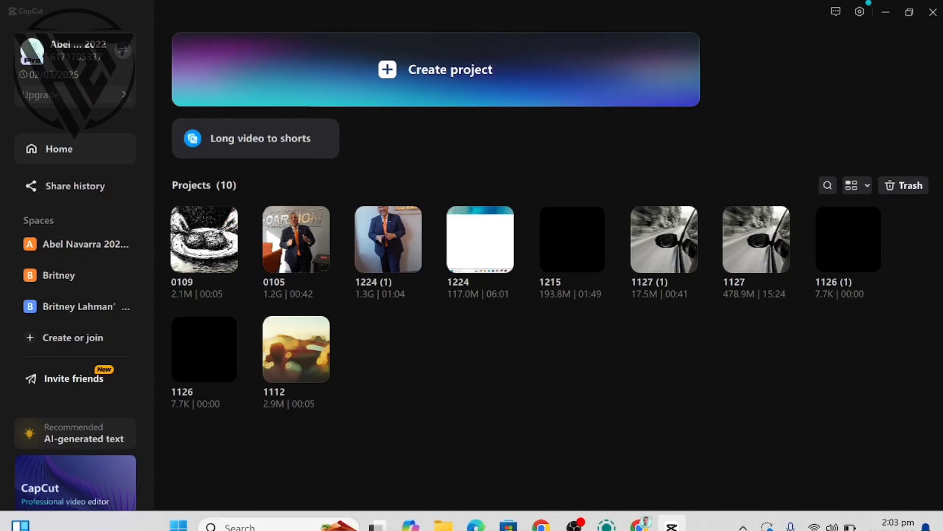